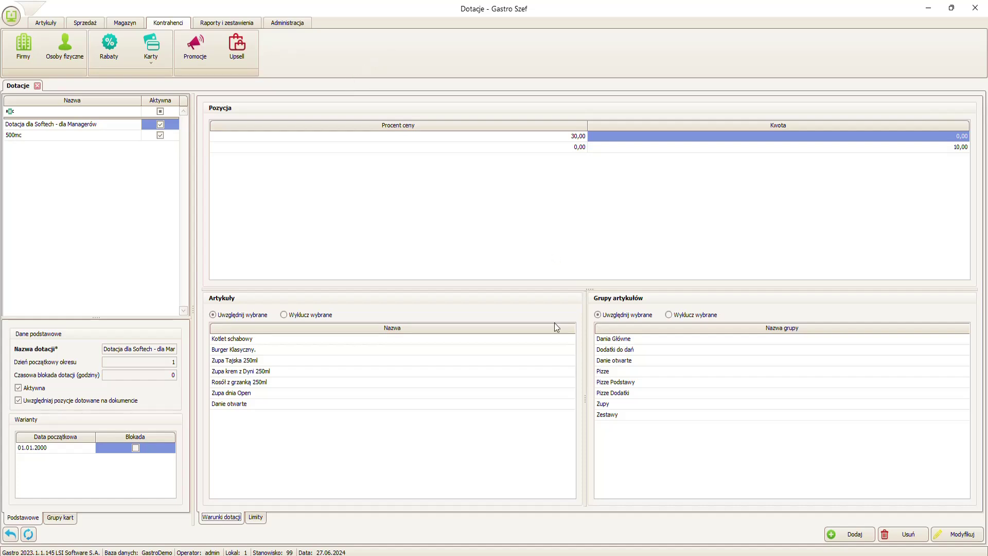
Create a new subsidy named "Testowa dotacja" and turn off "Uwzględniaj pozycje dotowane na dokumencie"
left_click(850, 533)
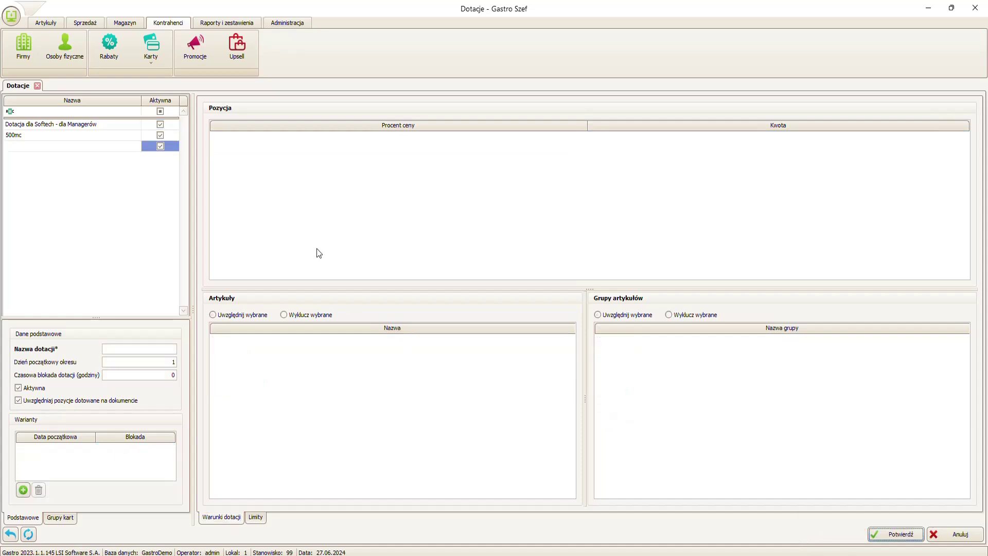
left_click(133, 351)
type("Testowa dotacji")
key("Tab")
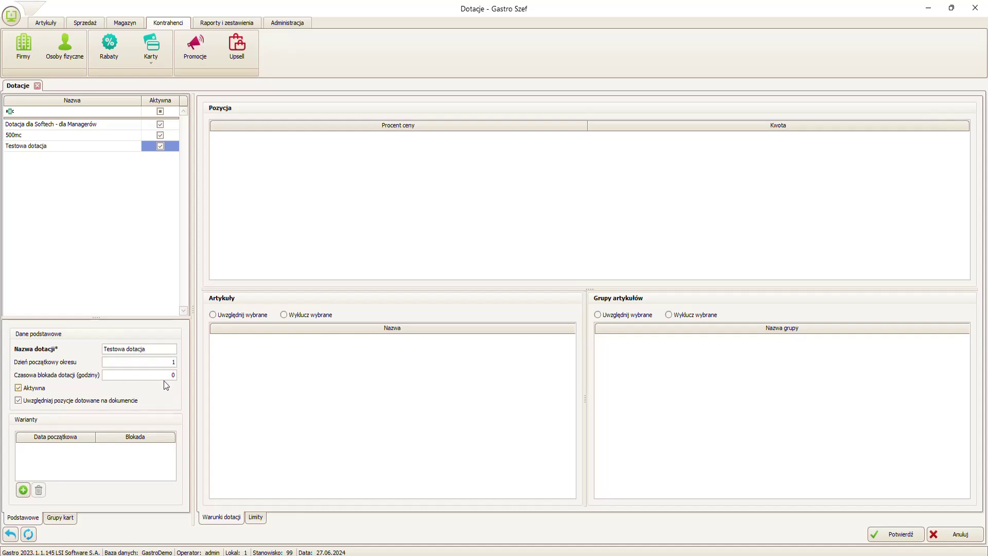
left_click(162, 375)
left_click(76, 406)
Add a subsidy variant with the start date 27.06.2024
left_click(23, 489)
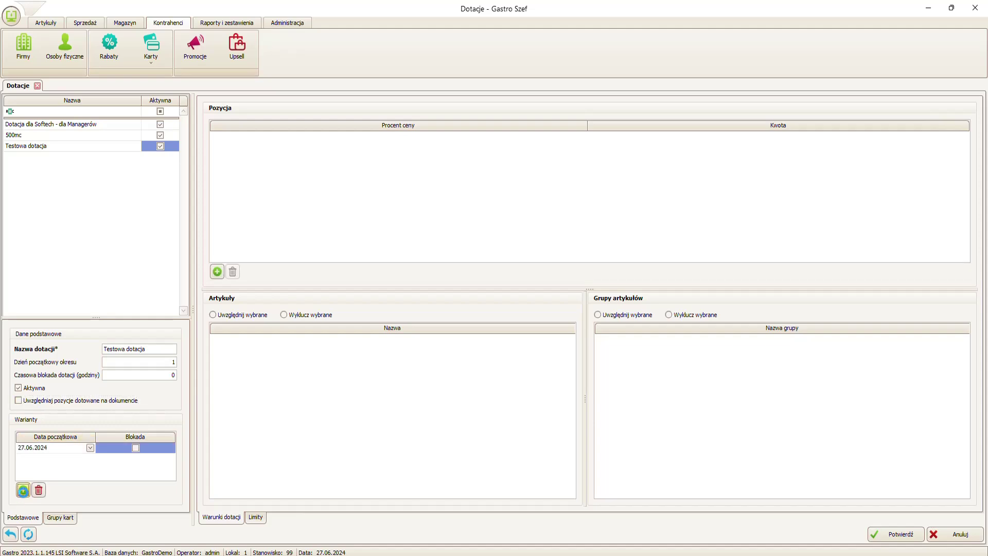
left_click(90, 447)
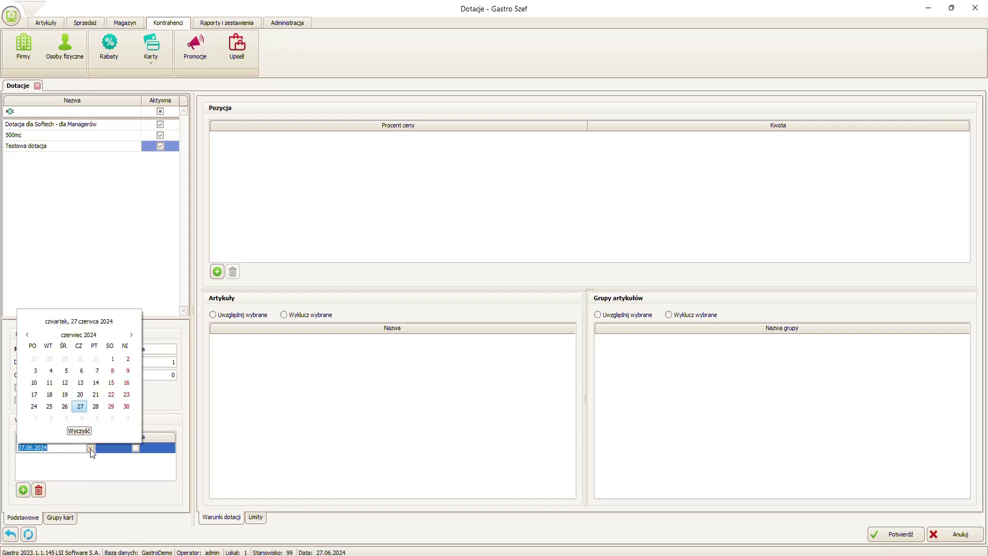
left_click(81, 408)
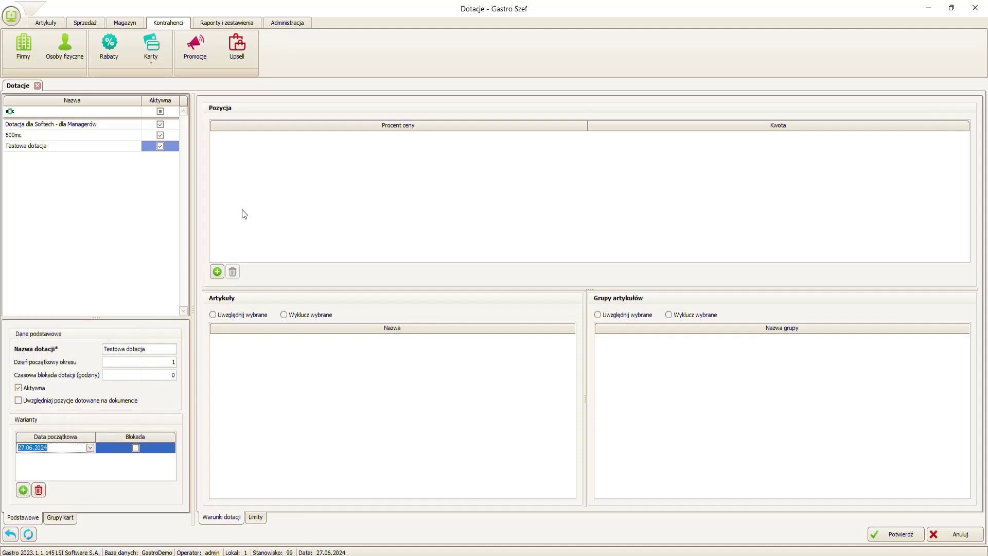
Add a subsidy position to the variant with an amount (Kwota) of 10
left_click(216, 272)
left_click(749, 139)
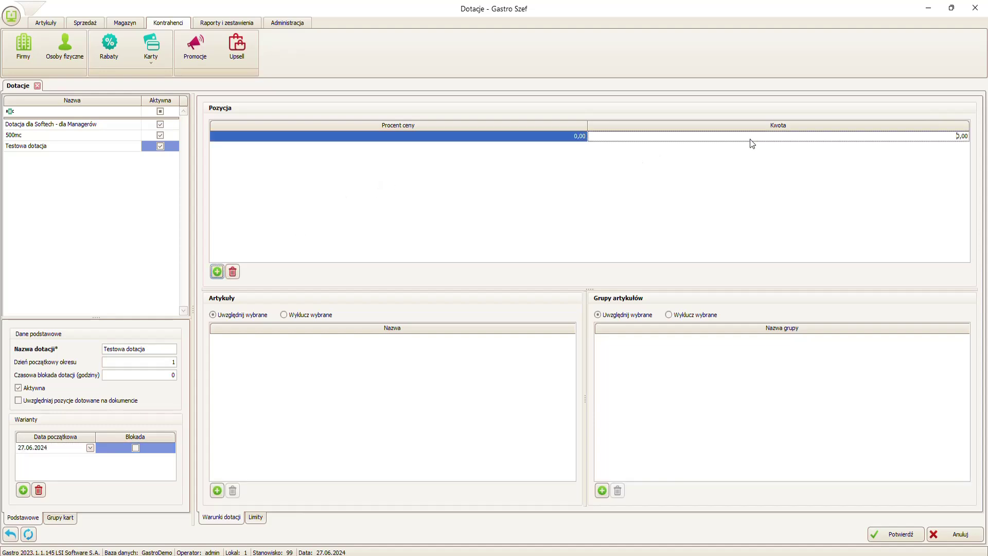
double_click(961, 136)
key("shift+Tab")
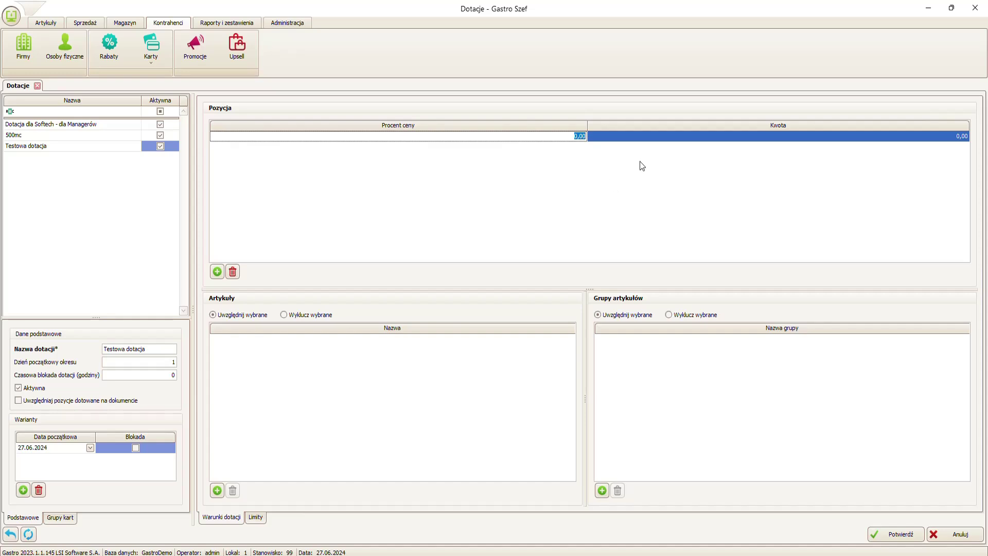
key("Tab")
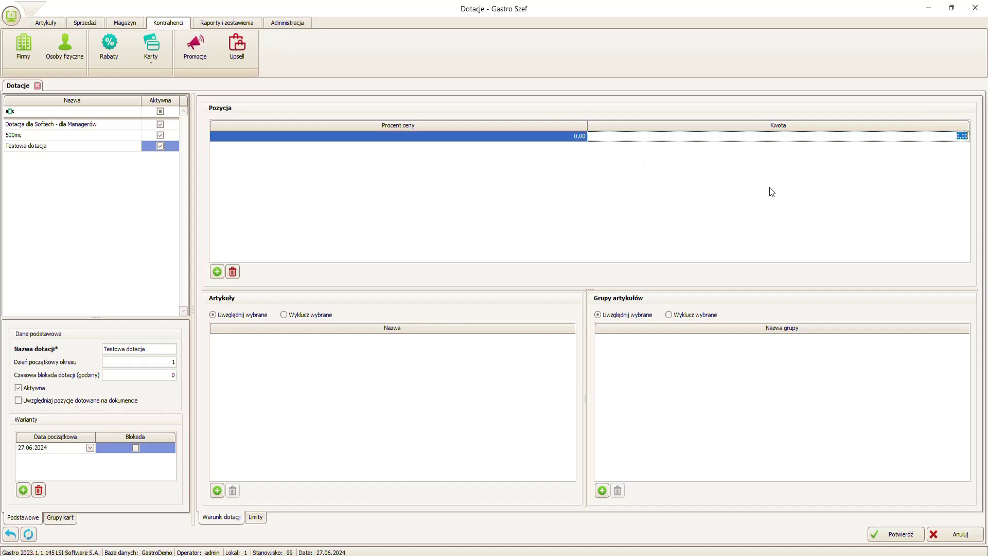
type("10")
key("Return")
Include the articles "05. Pizza Hawajska.", "04. Pizza Margheritta" and "Zupa krem z Dyni 250ml" in the subsidy position
left_click(243, 314)
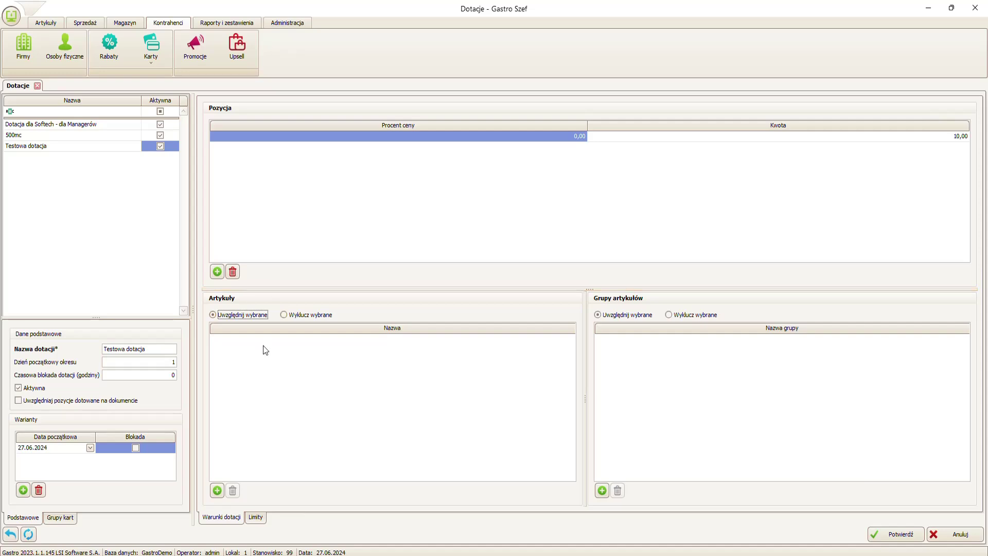
left_click(217, 490)
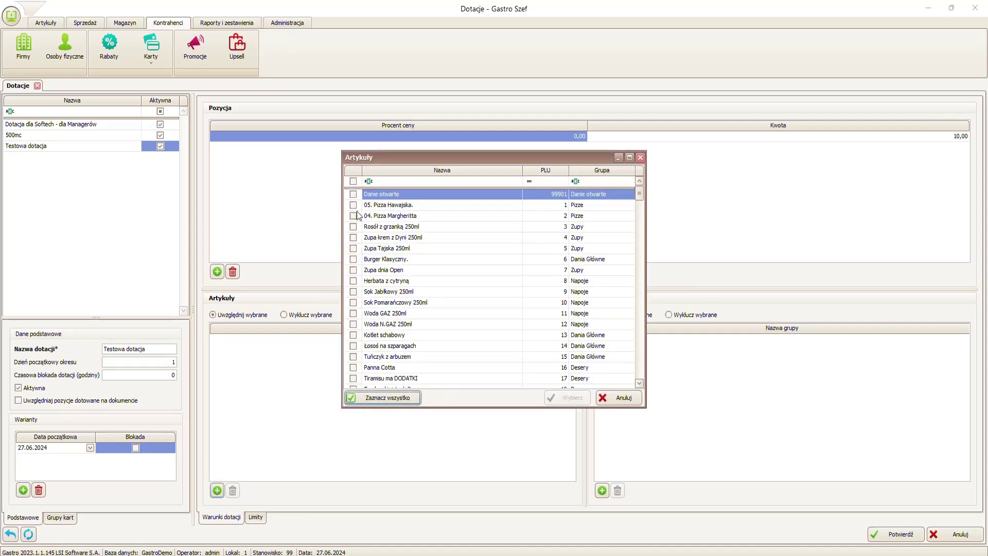
left_click(353, 205)
left_click(353, 216)
left_click(353, 238)
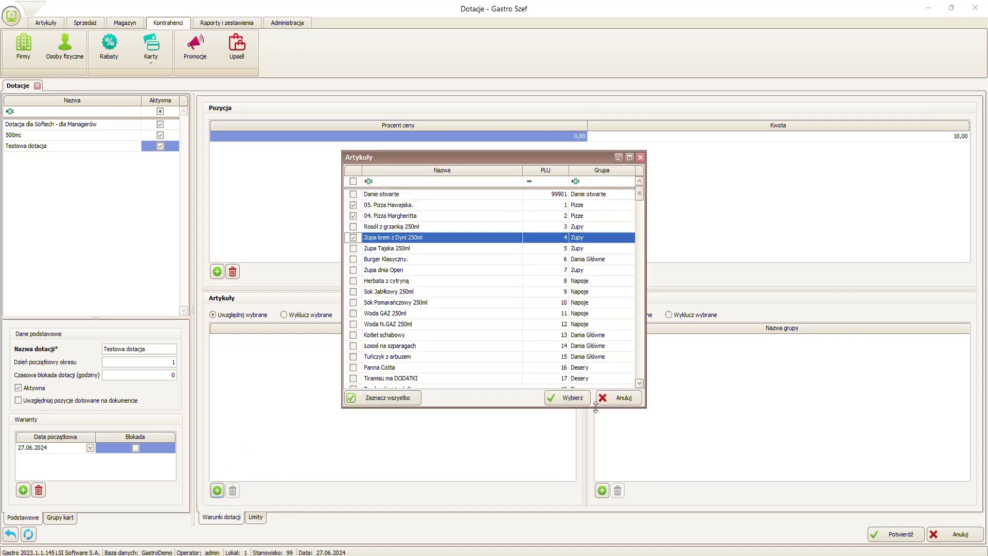
left_click(567, 398)
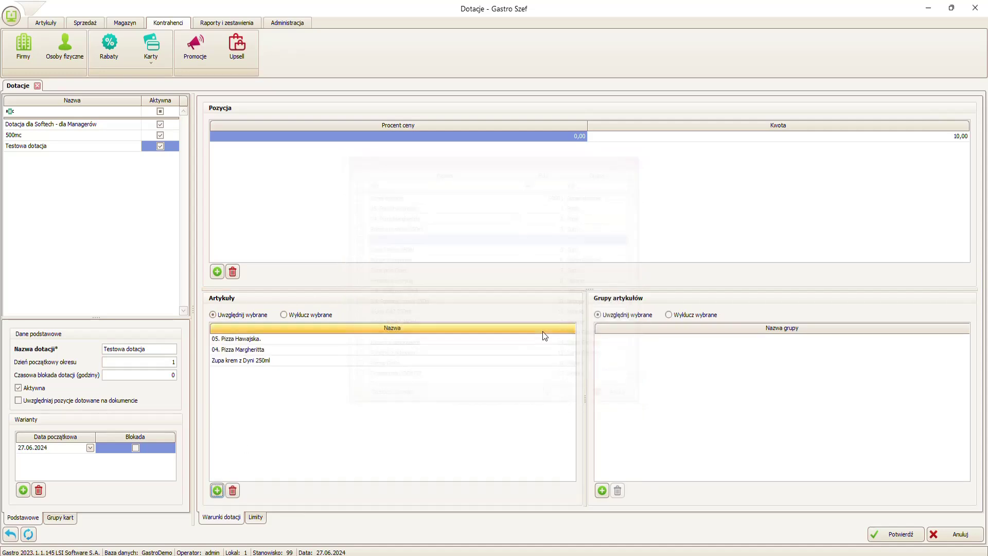
Include the article group Pizze in the subsidy position
left_click(601, 490)
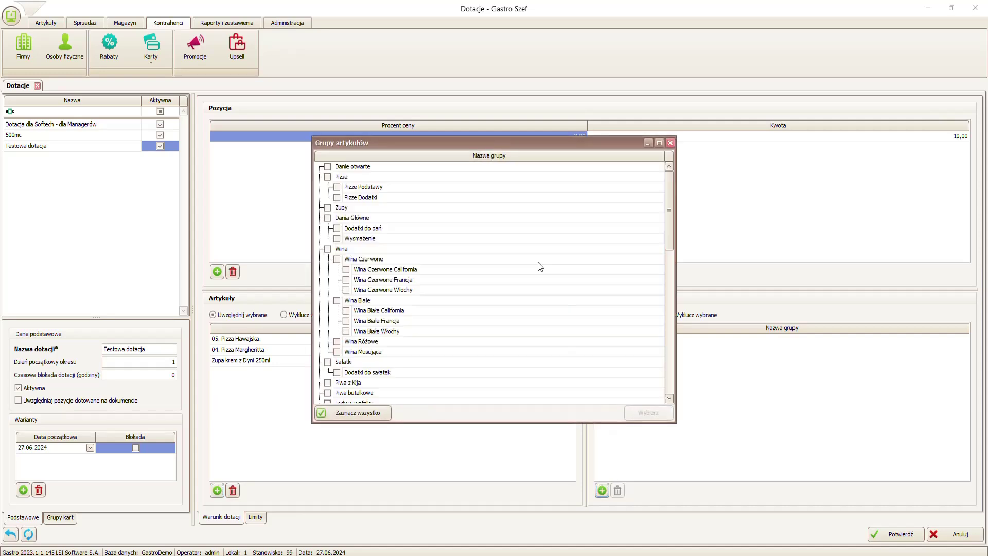
left_click(327, 176)
left_click(337, 186)
left_click(336, 197)
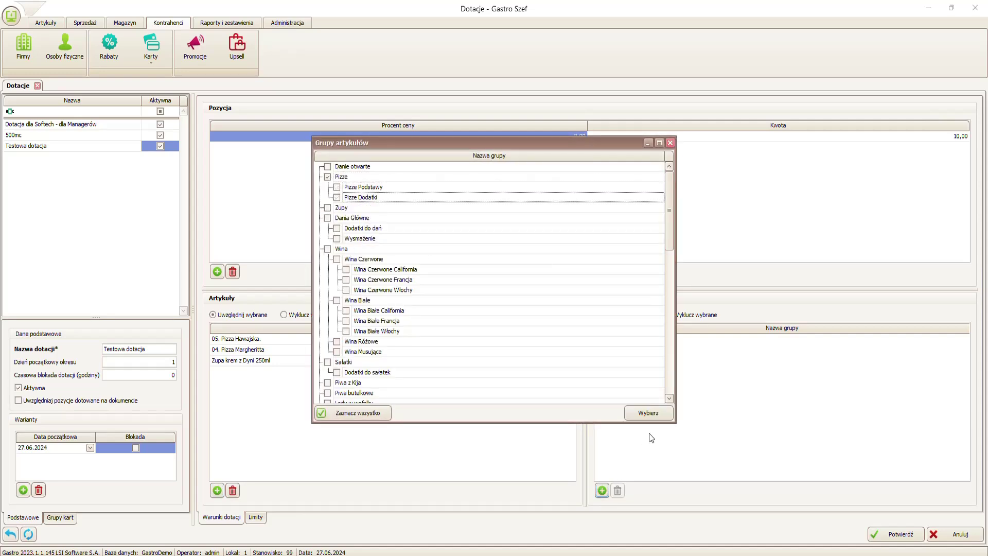
left_click(644, 412)
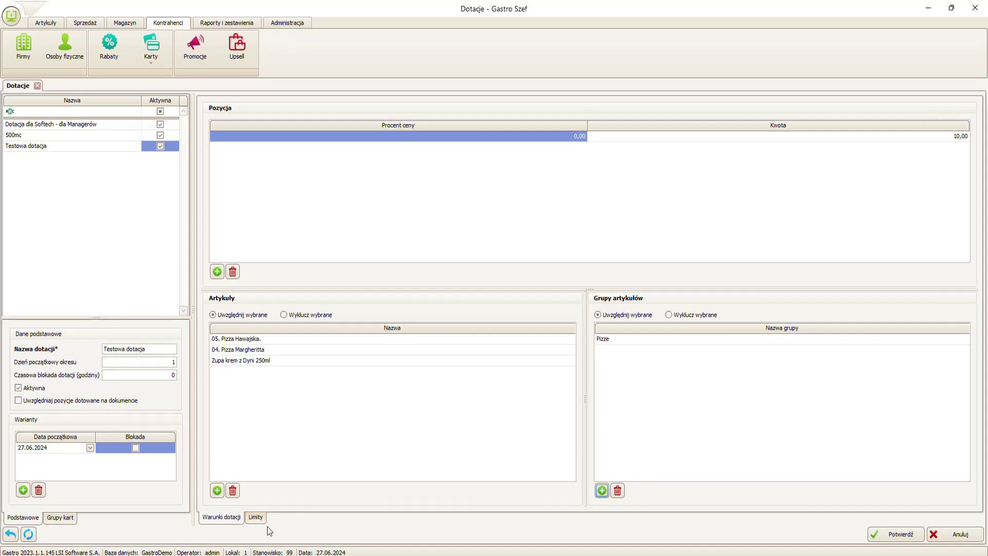
Add a bill limit of type "Wartość dotacji" with a value of 100 and a check period of 1 Dzień
left_click(256, 517)
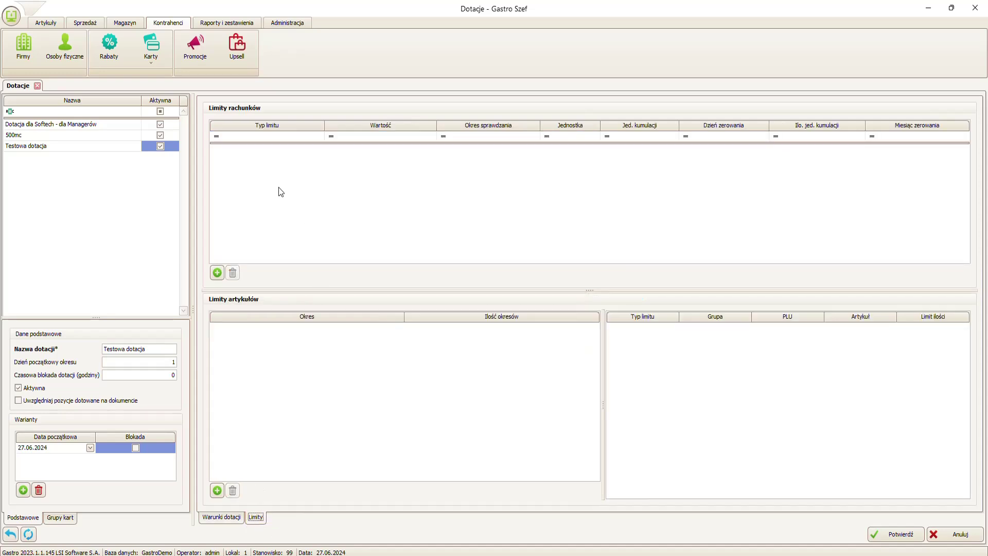
left_click(216, 273)
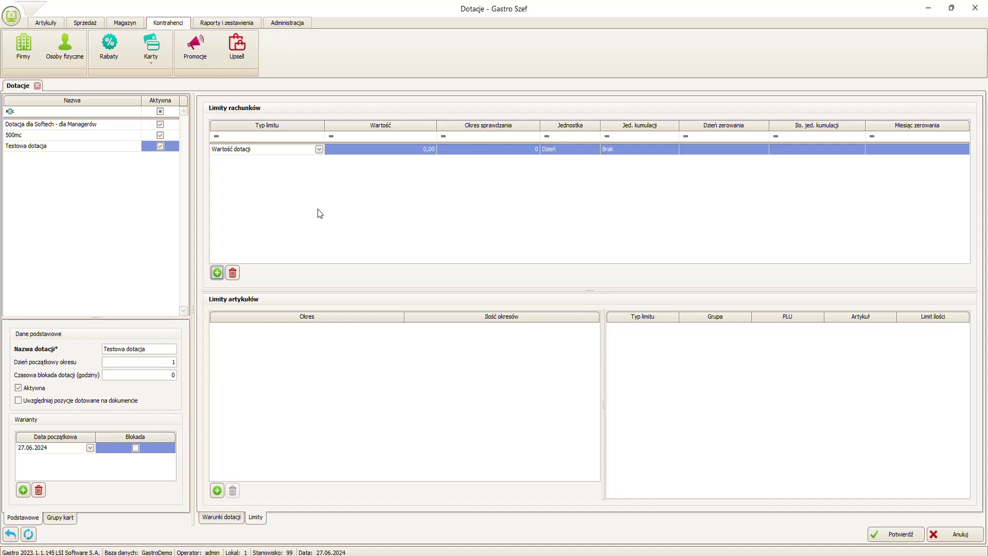
left_click(224, 517)
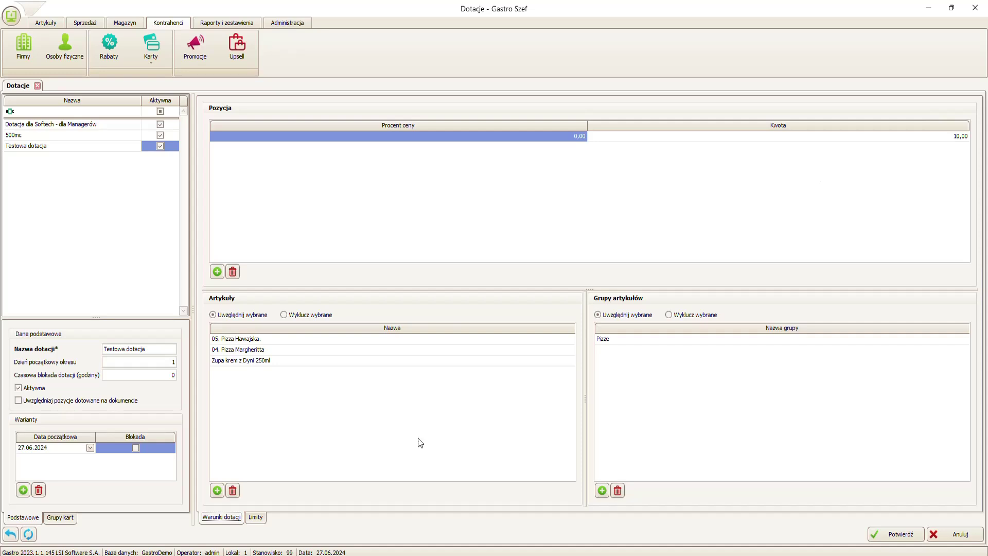
left_click(257, 517)
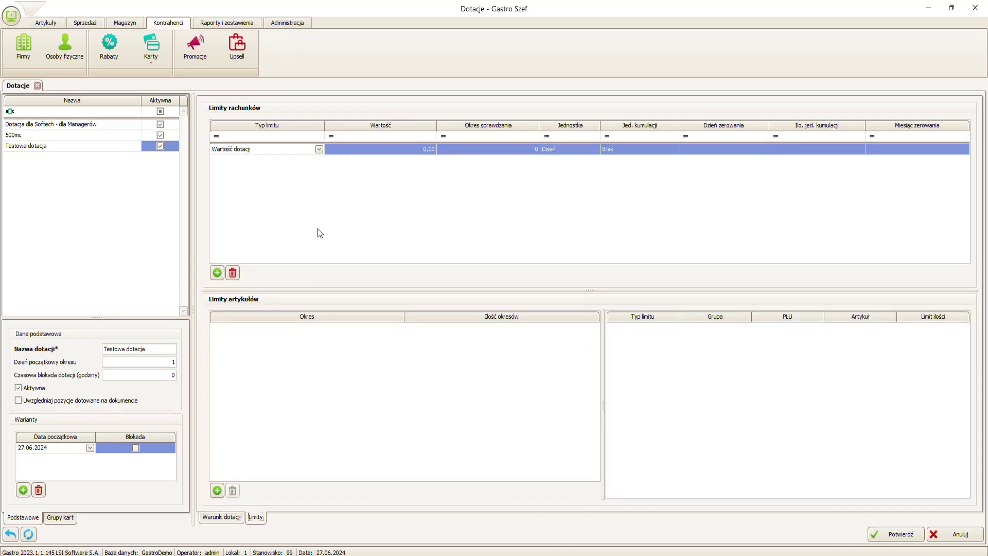
left_click(319, 149)
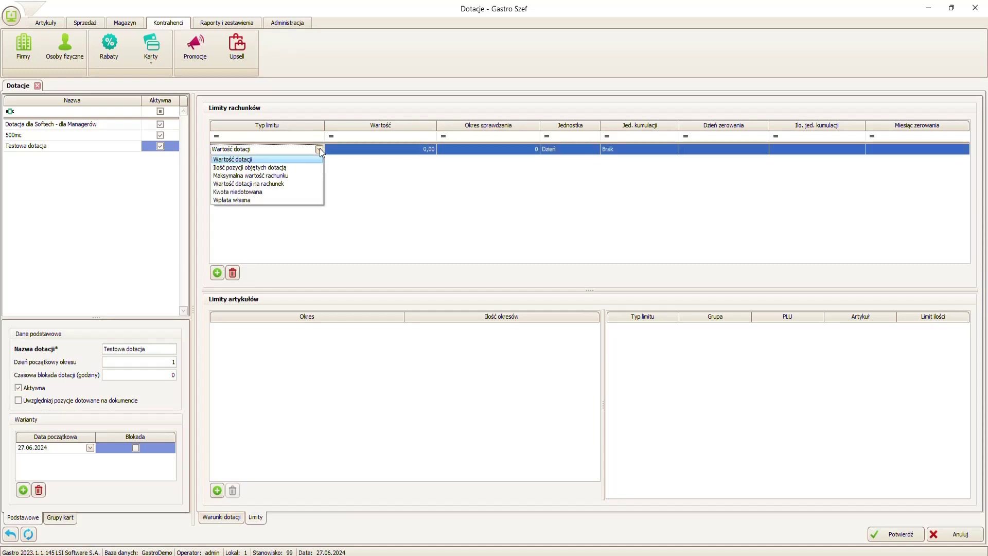
left_click(371, 159)
left_click(408, 153)
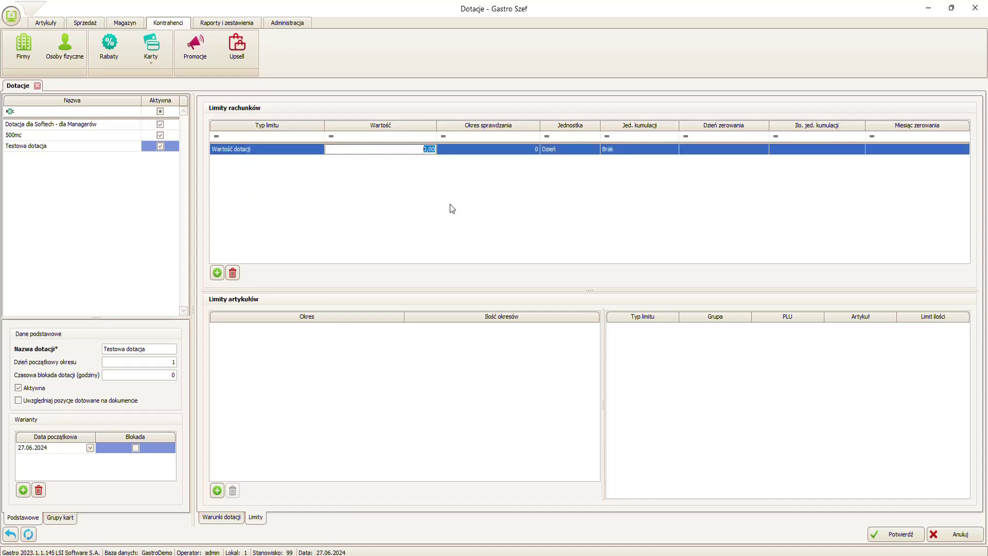
type("1")
key("Return")
type("00")
key("Tab")
type("1")
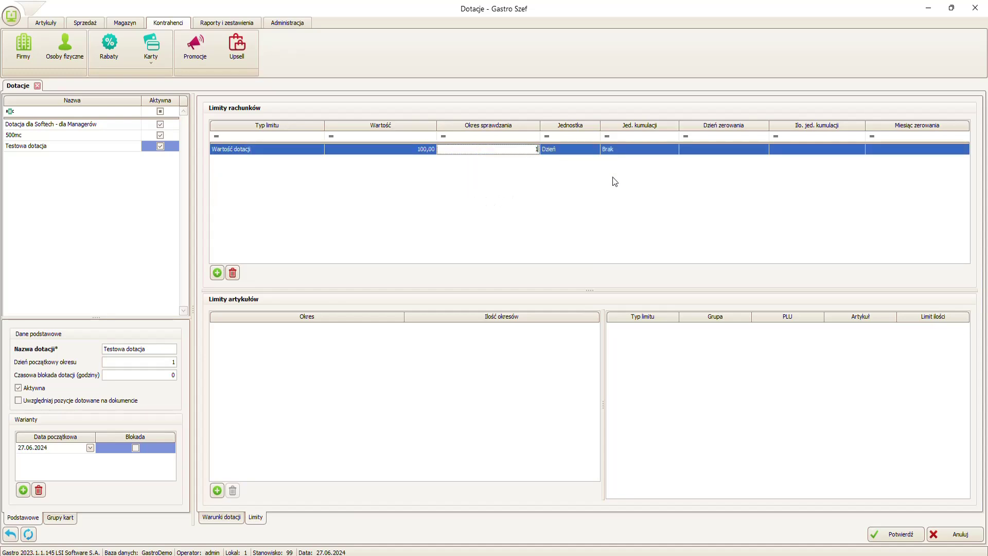
left_click(646, 154)
left_click(647, 152)
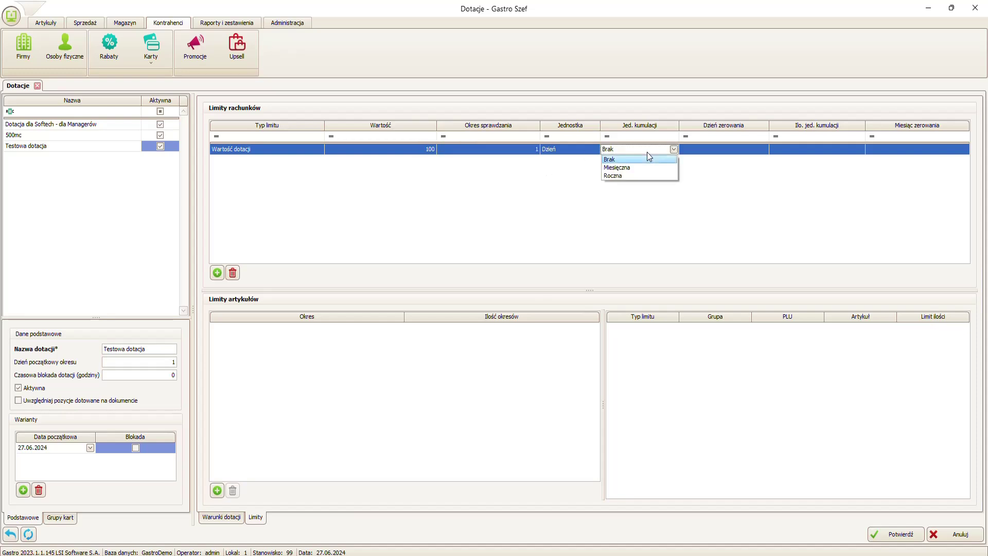
left_click(722, 189)
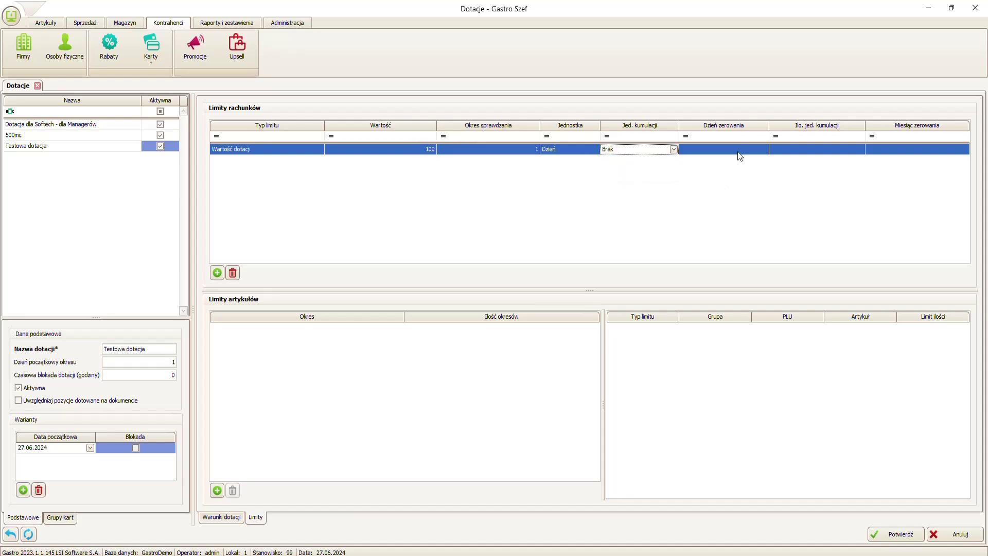
left_click(737, 151)
left_click(656, 152)
left_click(739, 154)
Add a second "Wartość dotacji" bill limit and set its unit to Miesiąc
left_click(220, 276)
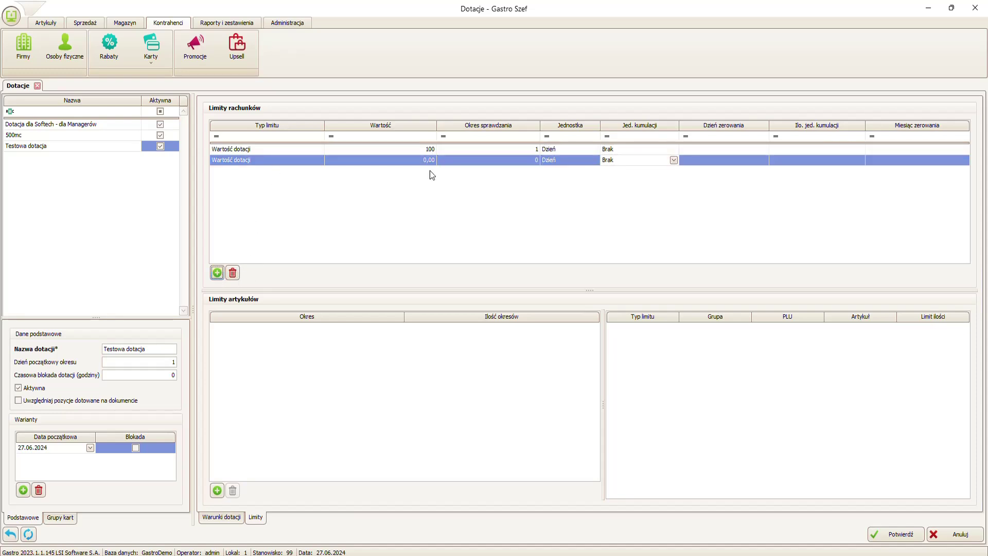
left_click(560, 159)
left_click(555, 178)
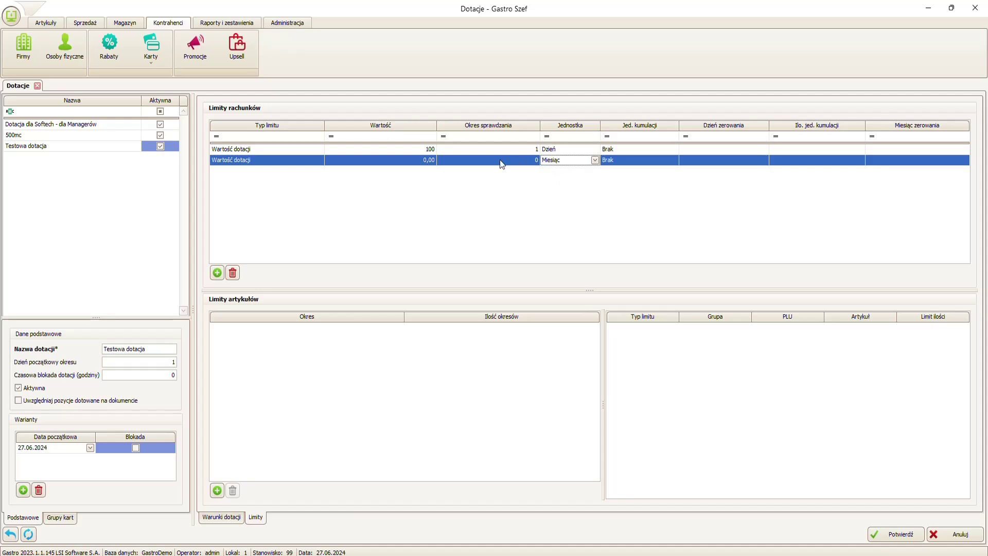
left_click(409, 159)
left_click(417, 149)
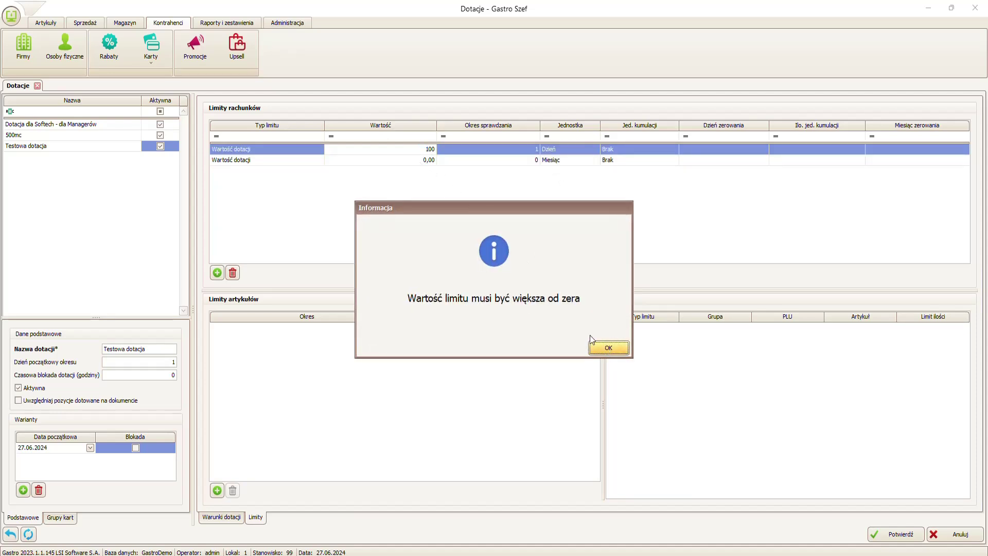
left_click(602, 348)
Set the monthly limit's value to 150 and check period to 1, and the daily limit's value to 15
left_click(417, 158)
type("1")
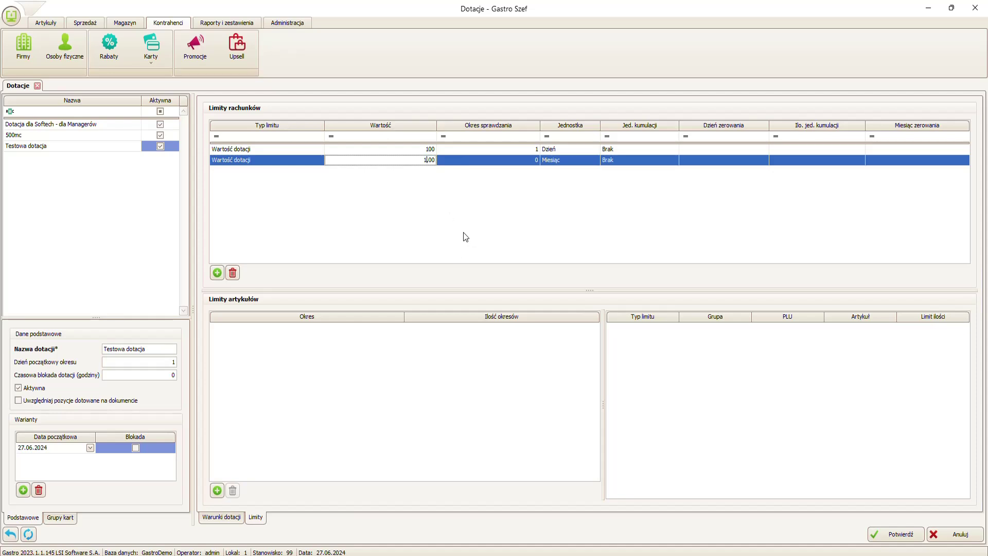
type("50")
left_click(422, 149)
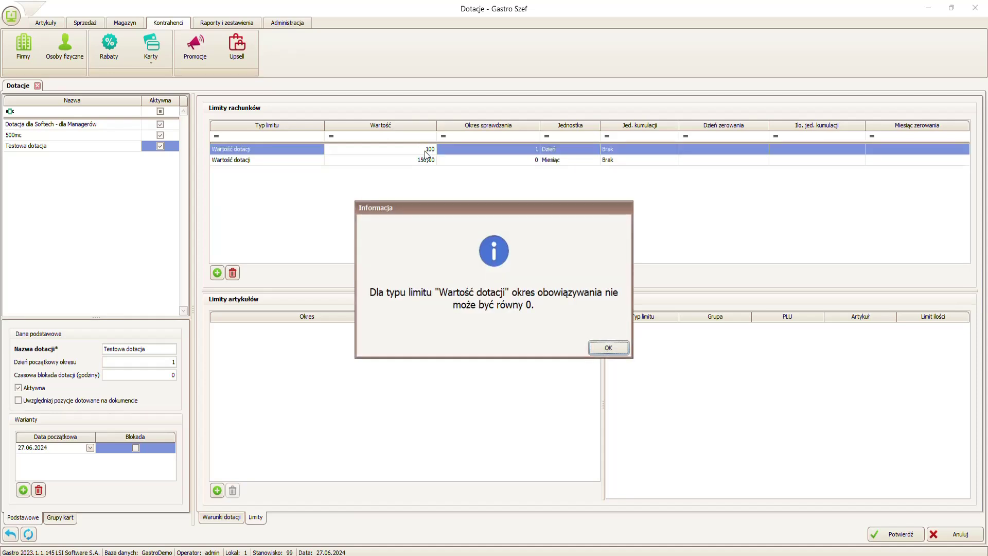
left_click(606, 348)
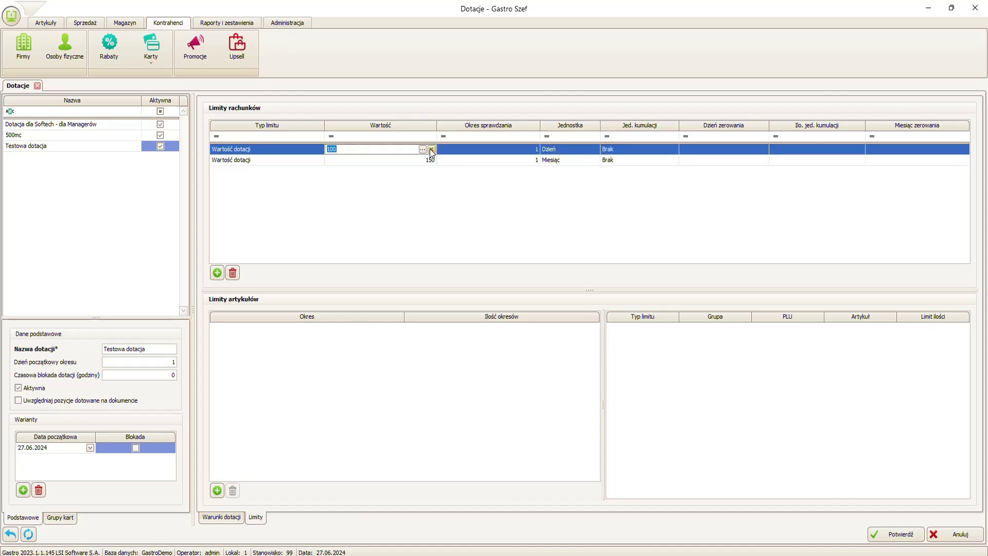
left_click(373, 149)
type("15")
Add a Dzienny article limit for "05. Pizza Hawajska." and save the subsidy
left_click(217, 490)
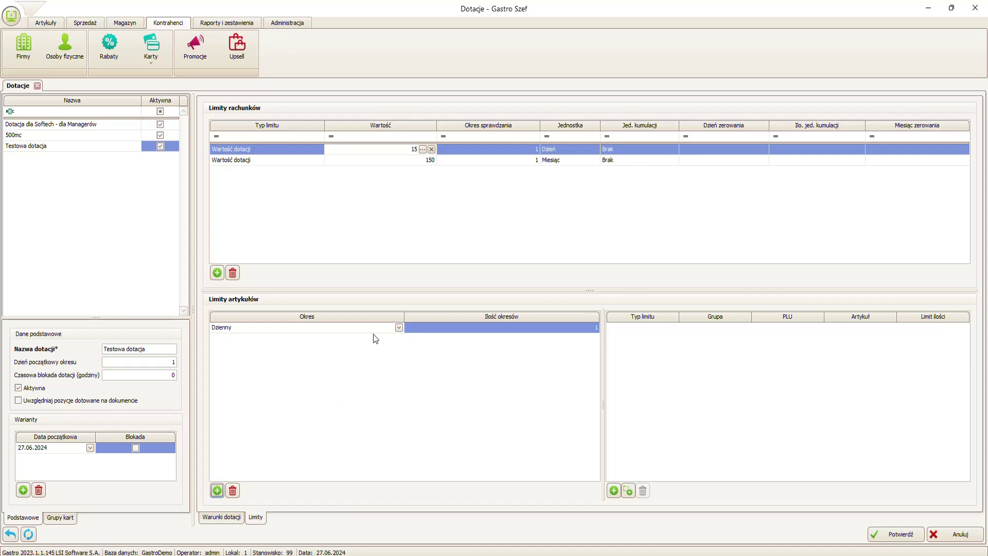
left_click(399, 328)
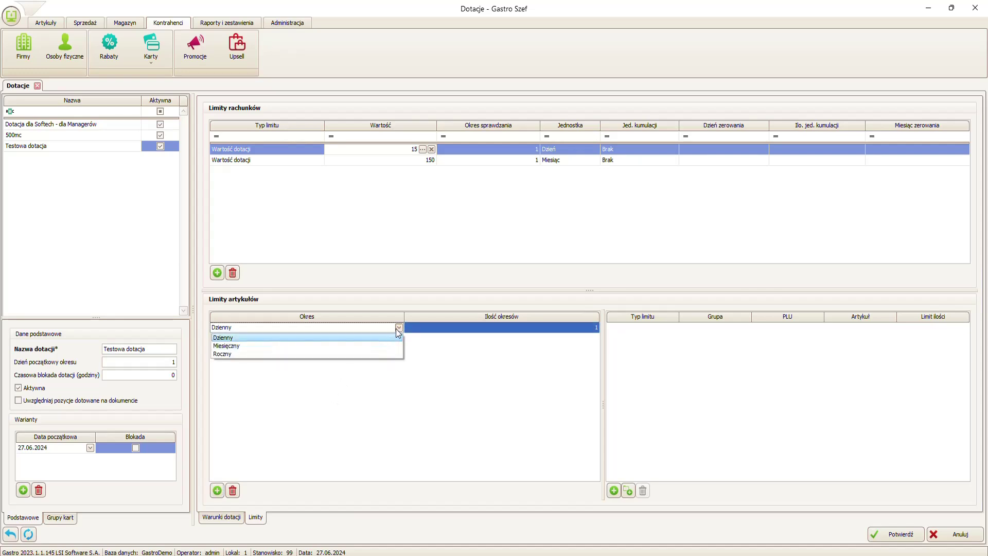
left_click(397, 330)
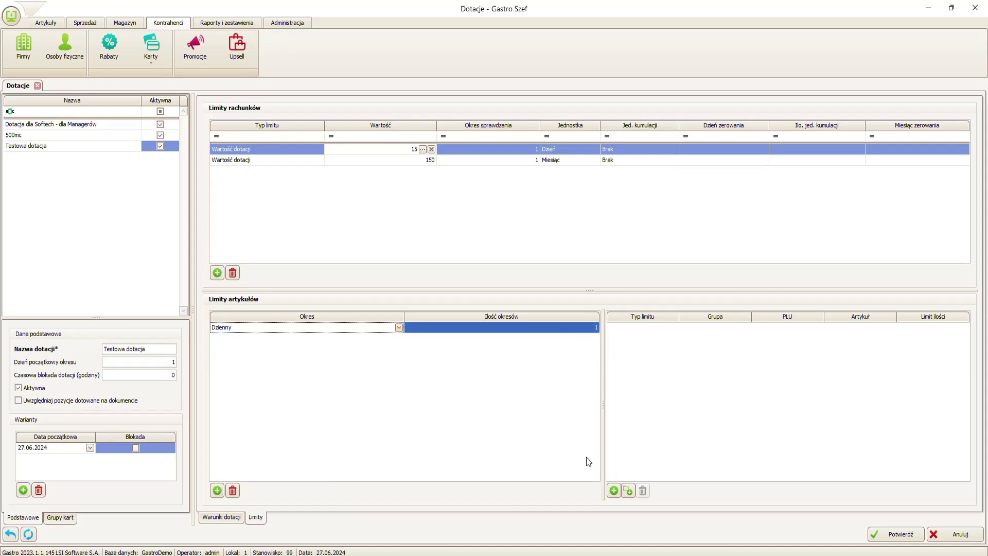
left_click(614, 489)
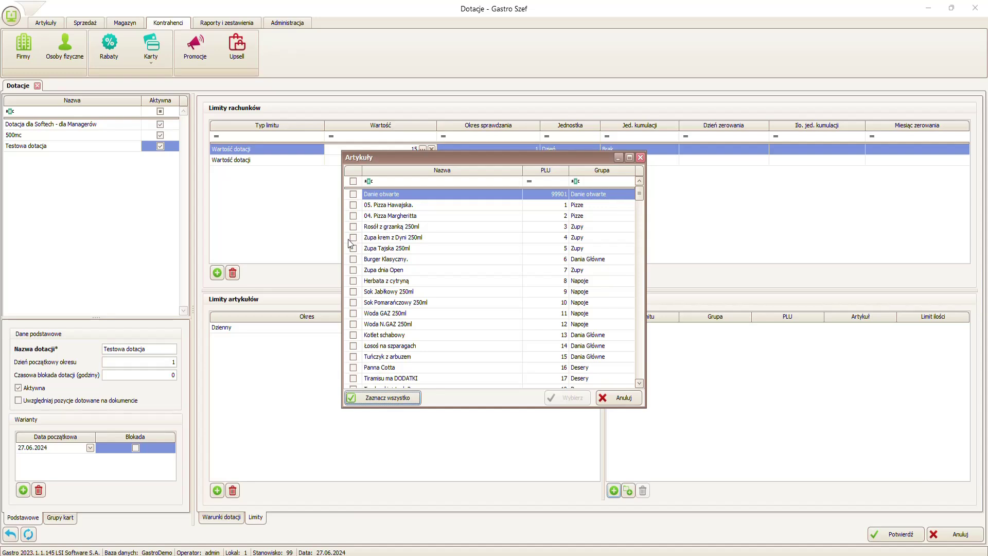
left_click(353, 205)
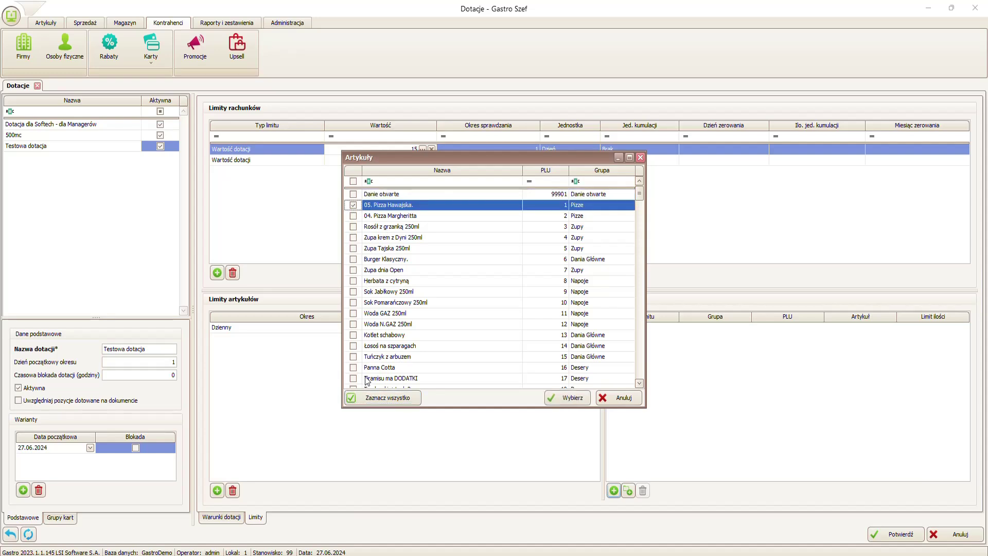
left_click(557, 398)
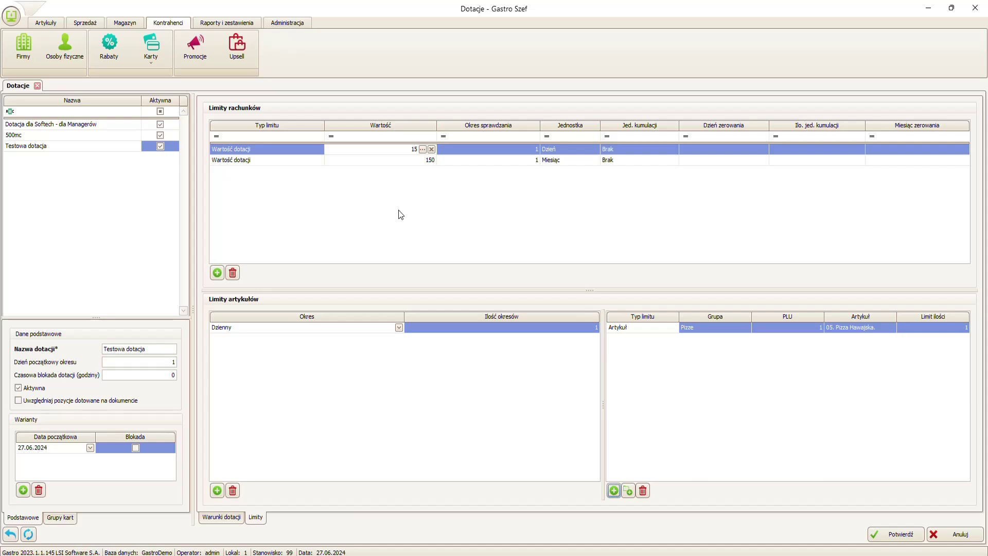
left_click(898, 534)
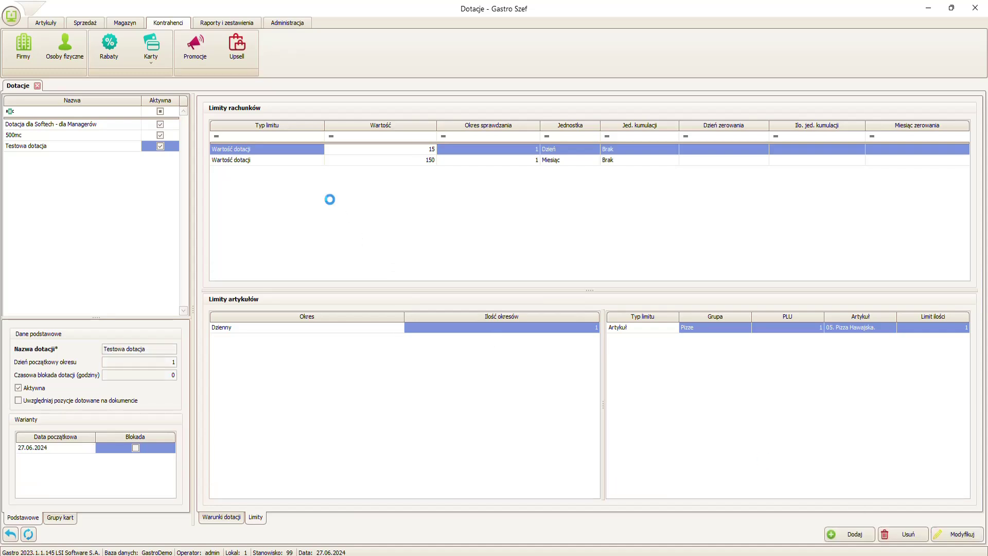